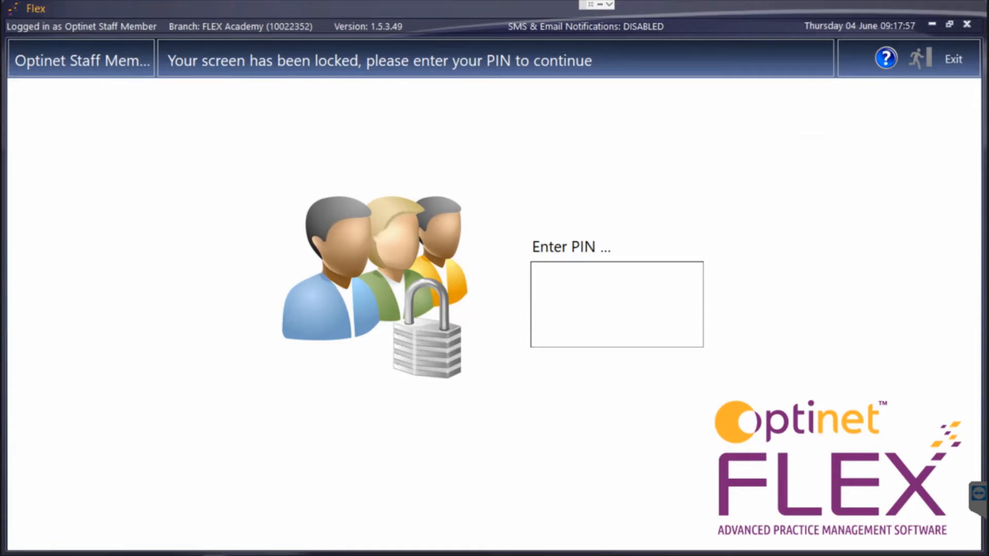
Enter the staff PIN to unlock Optinet FLEX.
type("••••")
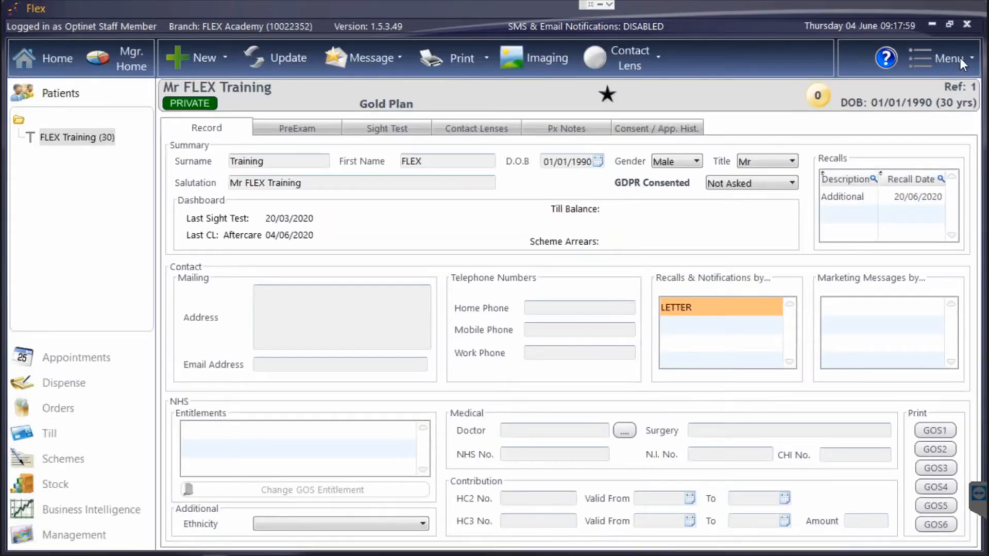
Open Setup from the main menu and expand its Examinations section.
left_click(960, 59)
left_click(889, 298)
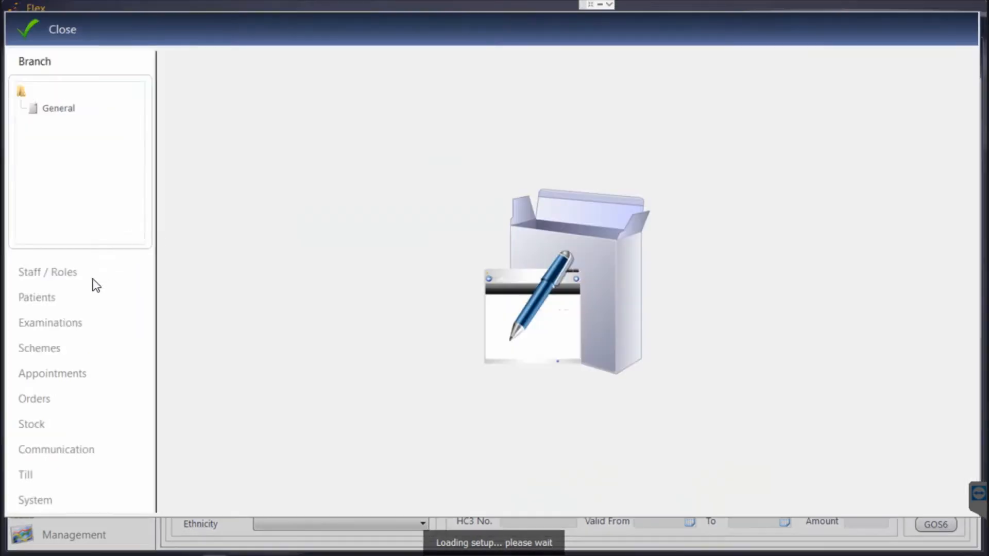
left_click(77, 323)
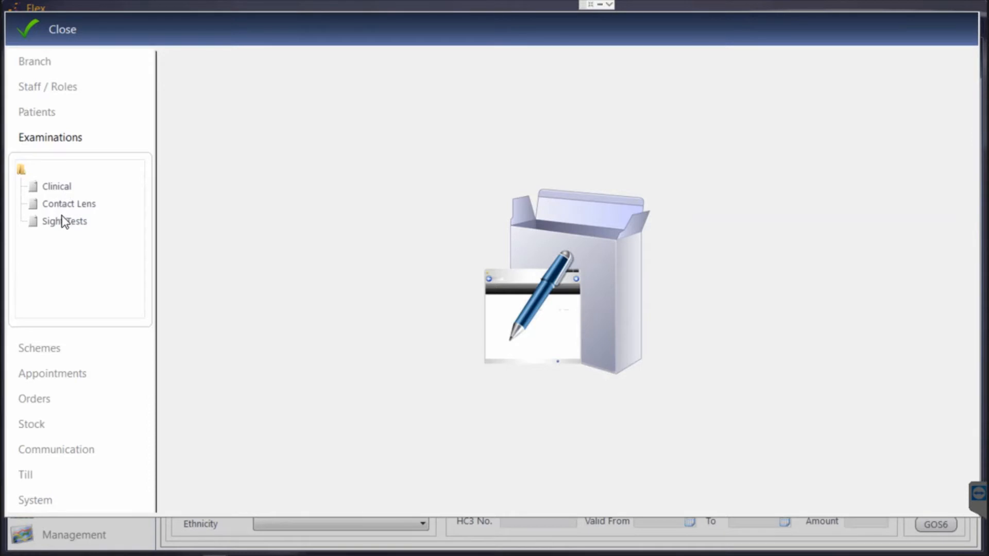
In Clinical setup, check the Pre Exam tabs, tick ST for Standard Eye Examination, and show Refraction Rx types.
left_click(64, 189)
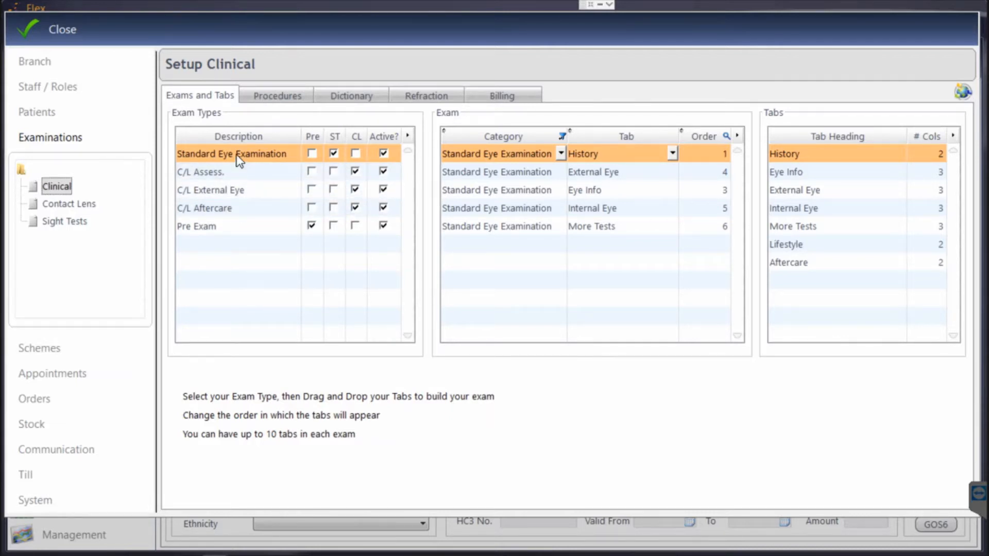
left_click(215, 228)
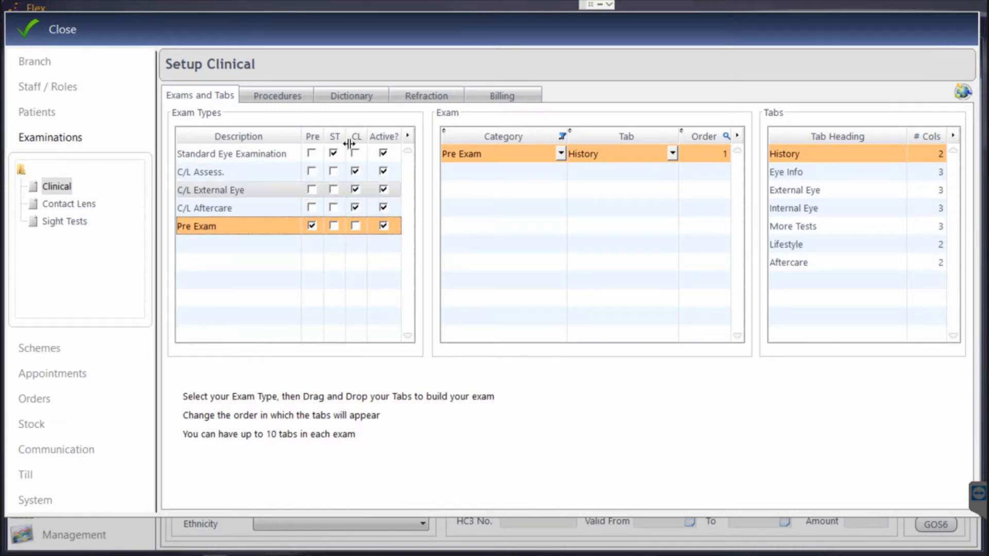
left_click(333, 151)
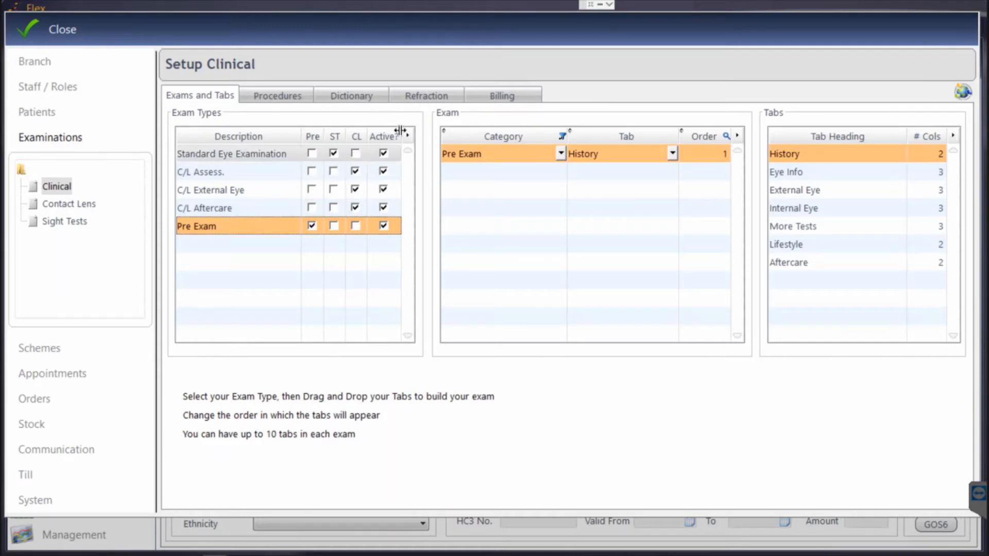
left_click(444, 97)
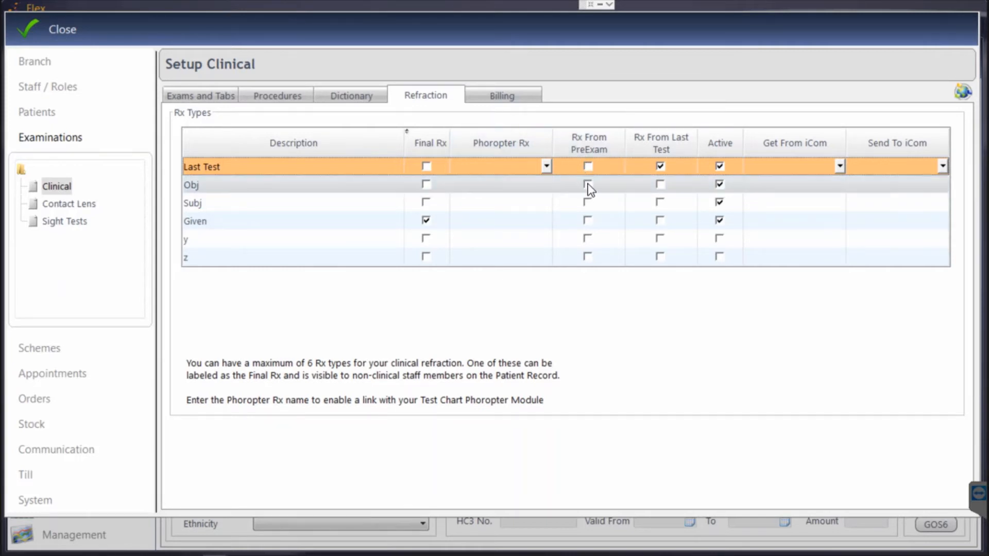
Rename the Obj Rx type to Wearing and tick Rx From PreExam for it.
left_click(235, 186)
left_click(236, 185)
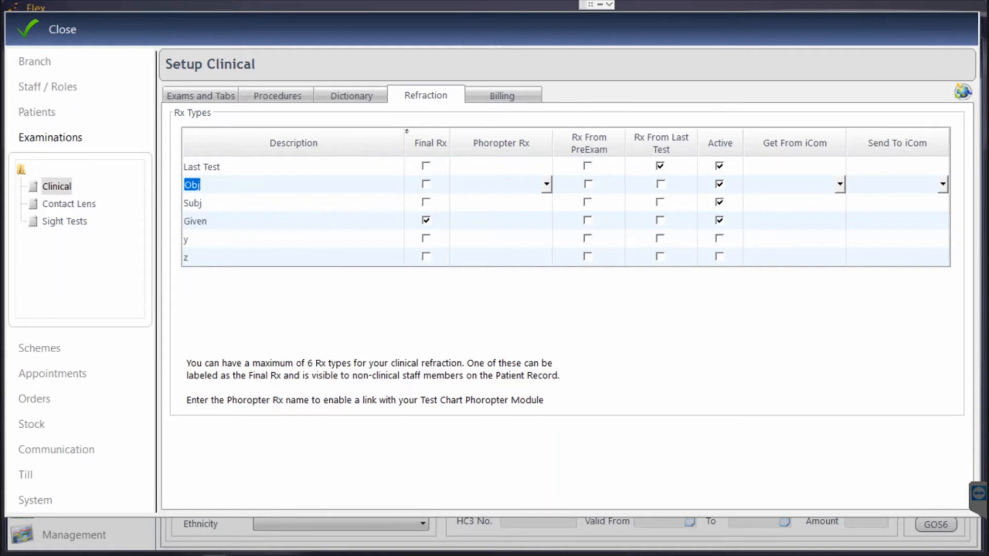
type("Wearing")
key("Up")
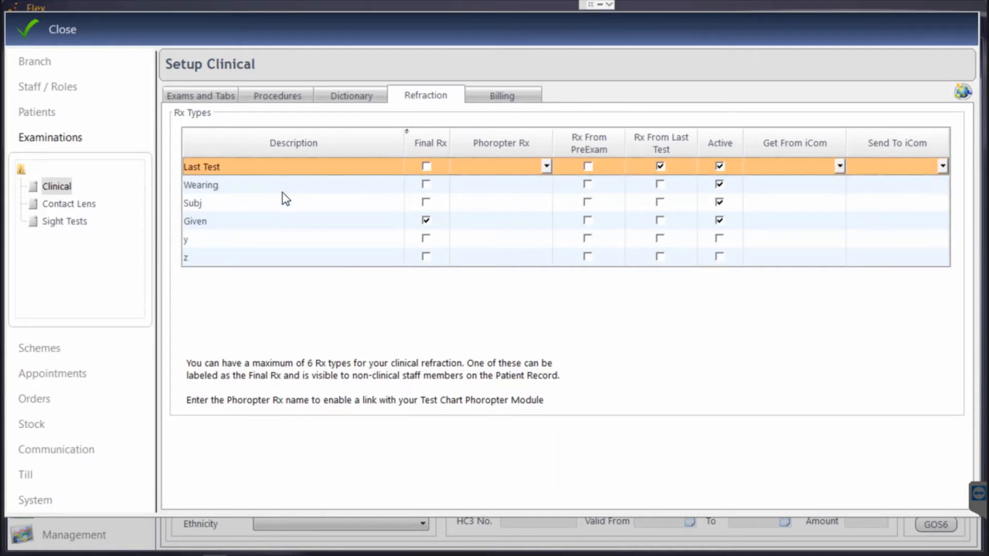
left_click(475, 184)
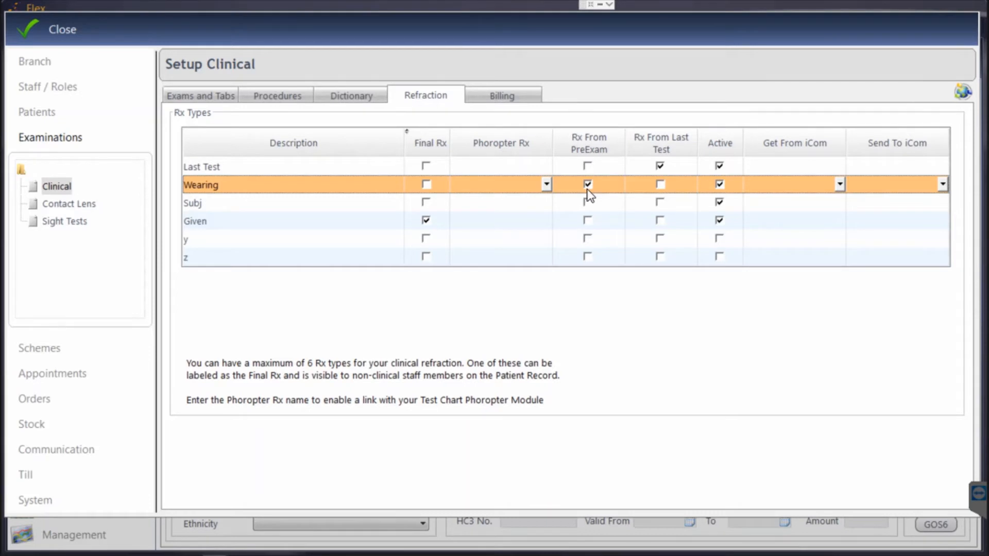
left_click(507, 97)
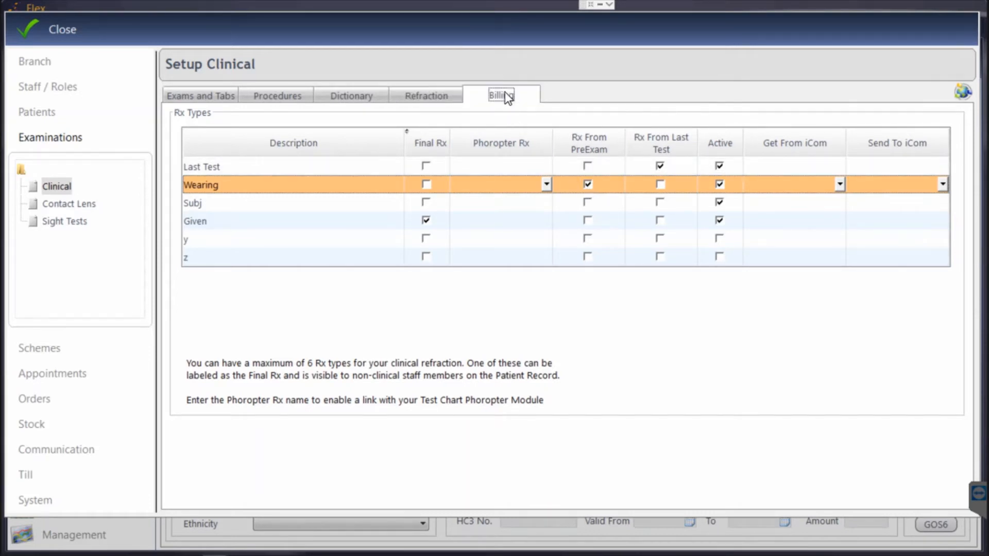
Add Private Test and CL Fees to billing, both enabled for sight tests and pre-exams.
left_click(789, 306)
double_click(787, 305)
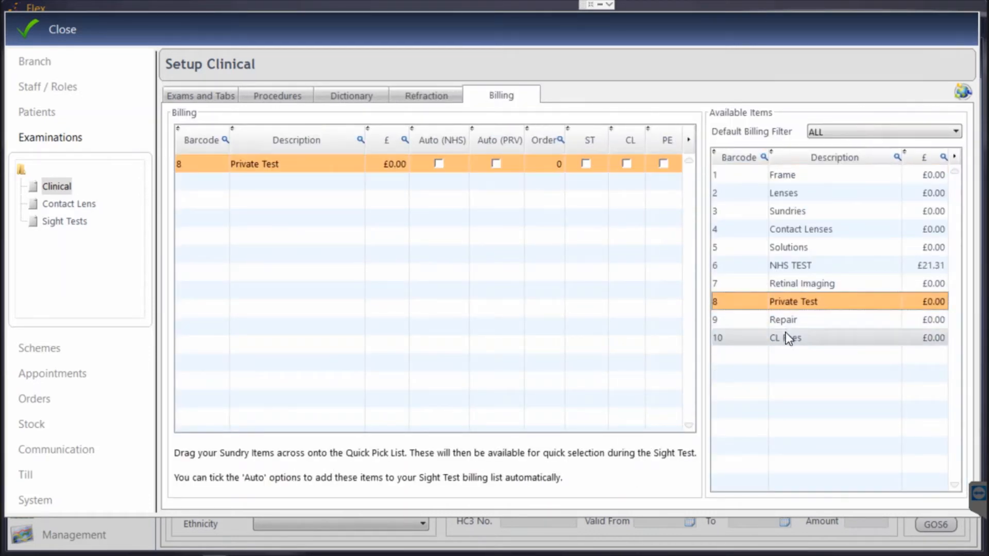
double_click(786, 337)
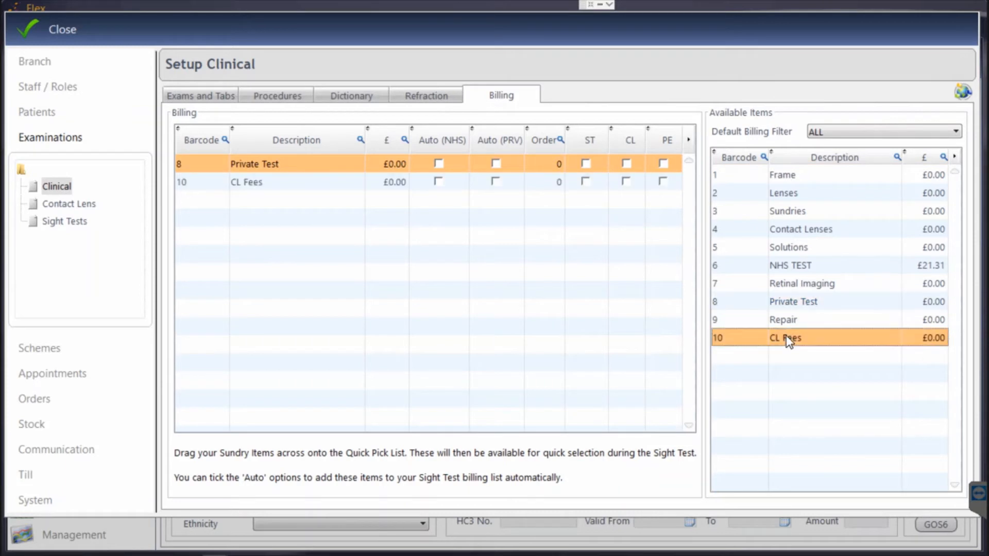
left_click(585, 163)
left_click(586, 182)
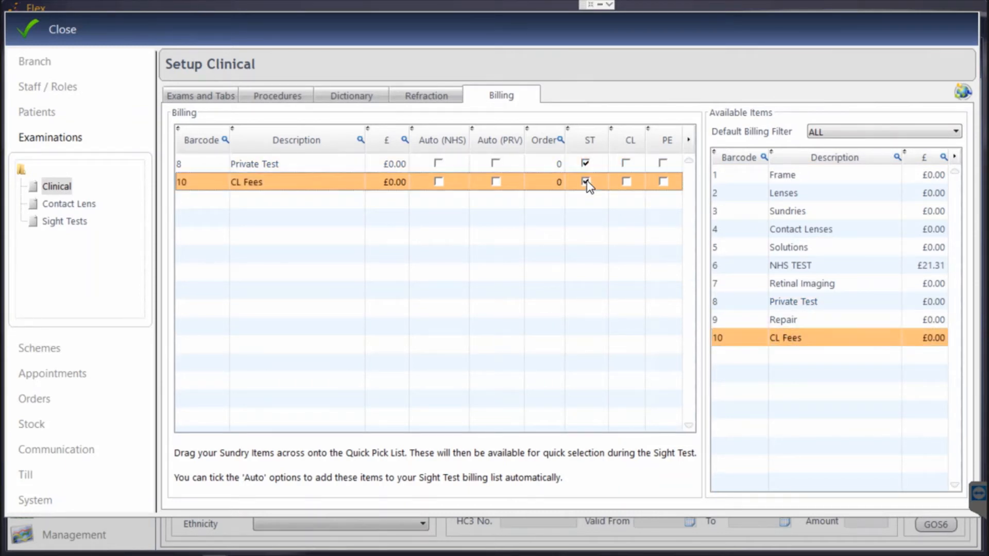
left_click(664, 164)
left_click(665, 182)
Add NHS TEST to the billing quick-pick list and leave setup.
left_click_drag(796, 270, 642, 236)
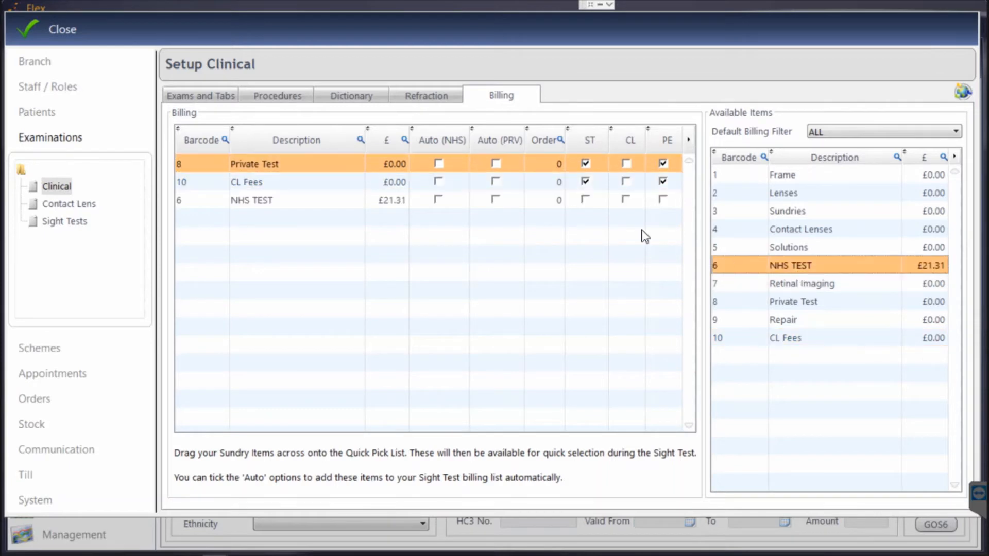
left_click(586, 200)
left_click(222, 95)
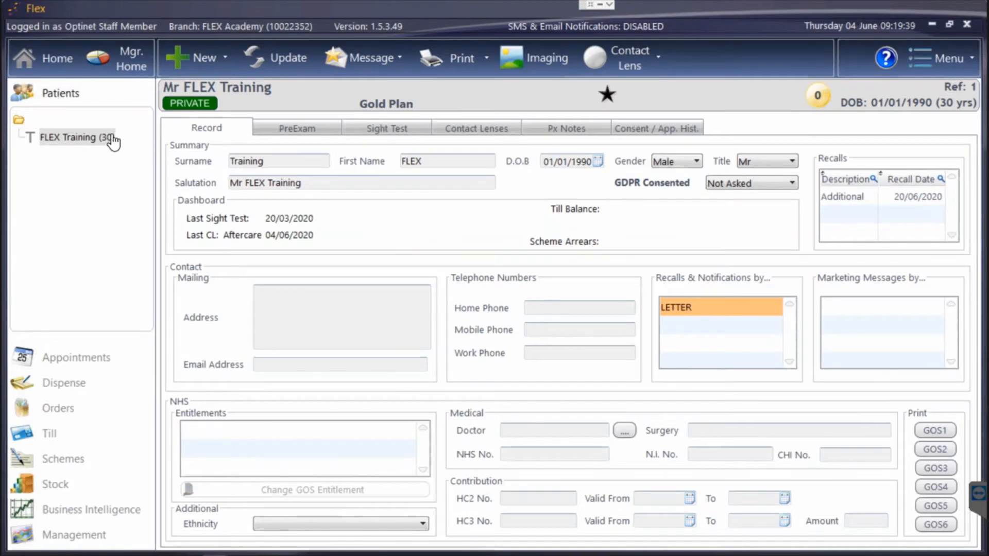
Create a new pre-exam record with Driver and DSE User 'Yes without Rx' and DSE type Desktop.
left_click(199, 59)
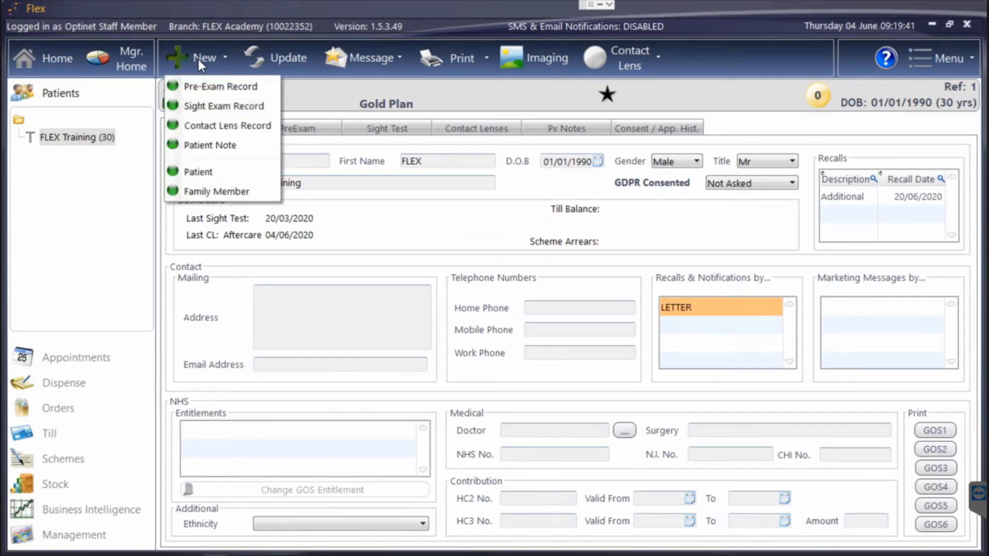
left_click(211, 88)
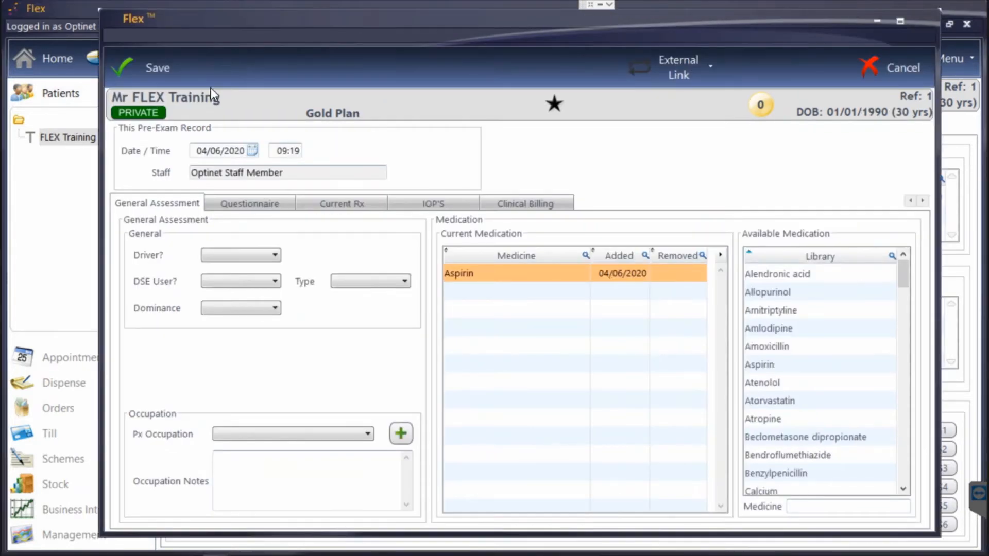
left_click(263, 256)
left_click(253, 281)
left_click(251, 282)
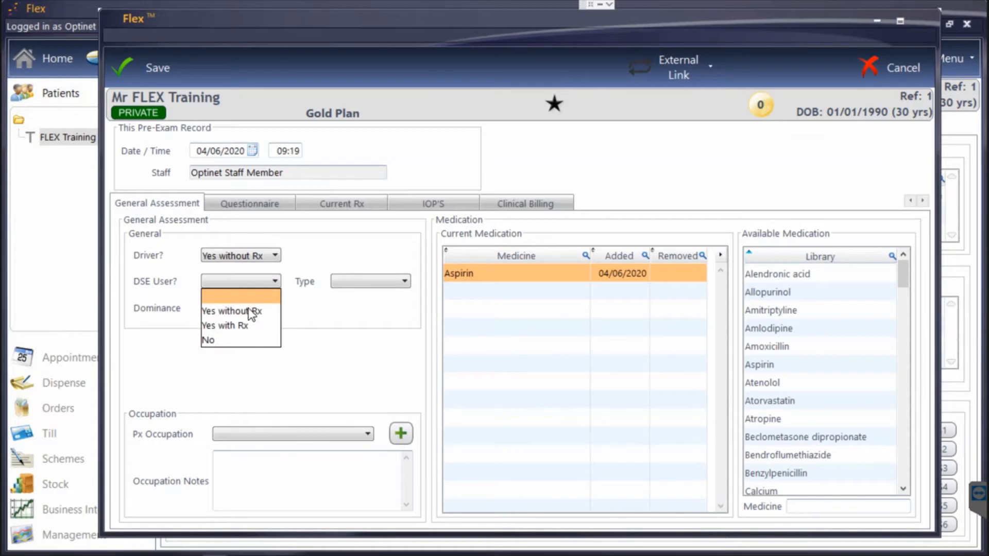
left_click(252, 312)
left_click(363, 283)
left_click(363, 312)
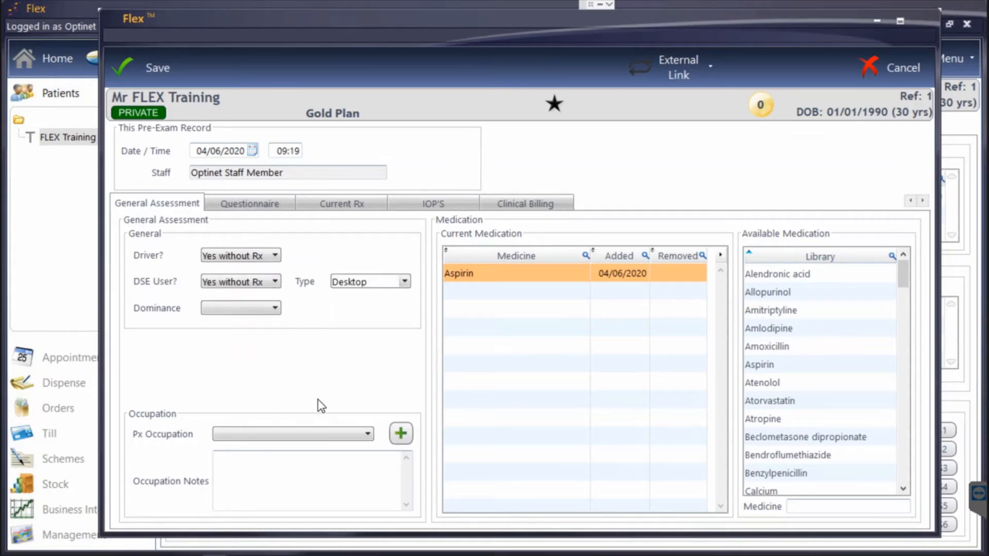
Set the patient occupation to Hairdresser and check the current medication list.
left_click(301, 434)
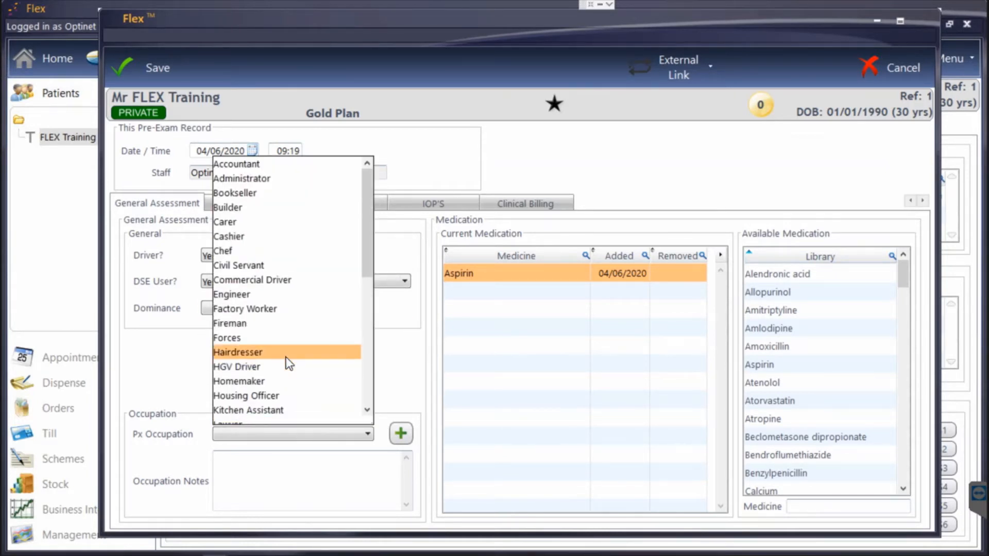
left_click(288, 353)
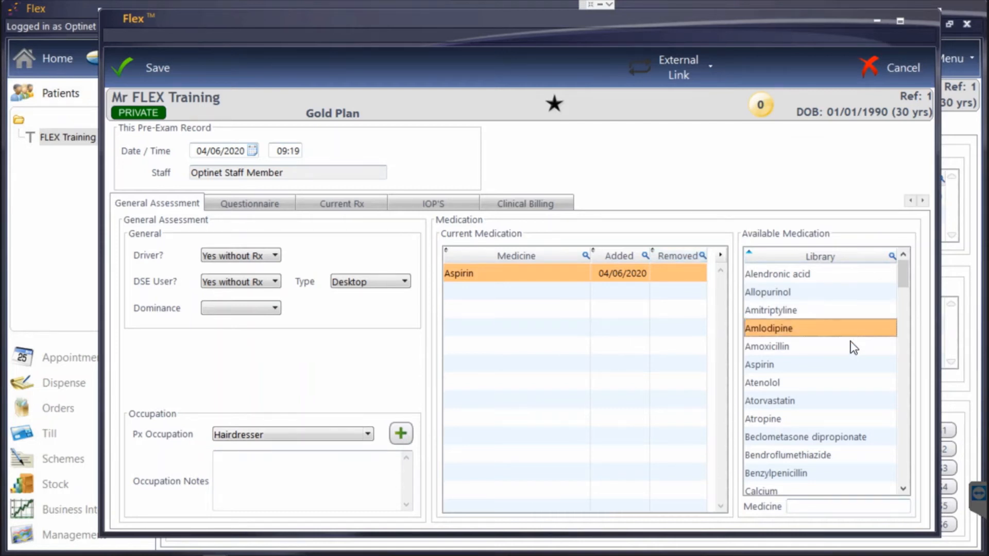
scroll(848, 353, "down", 10)
scroll(847, 357, "down", 20)
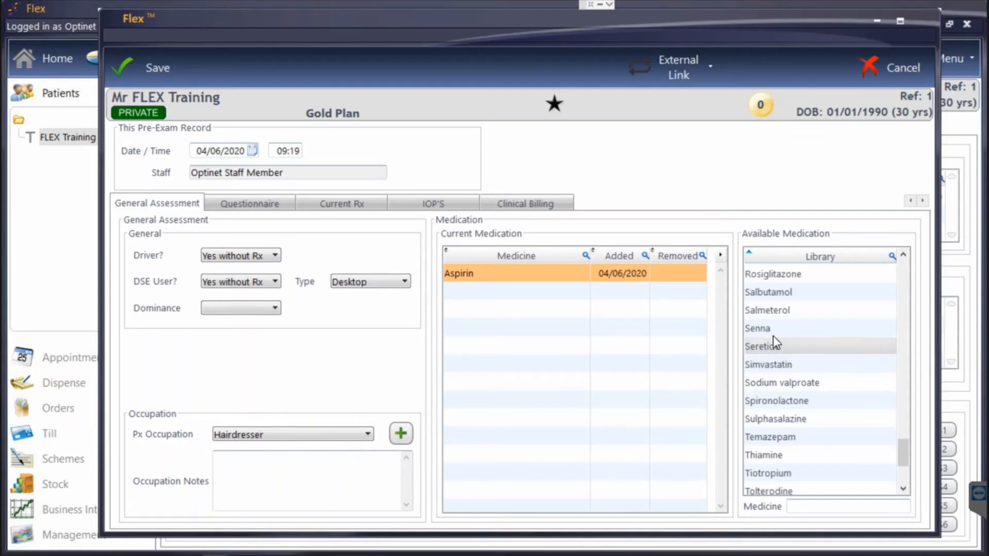
scroll(781, 366, "down", 3)
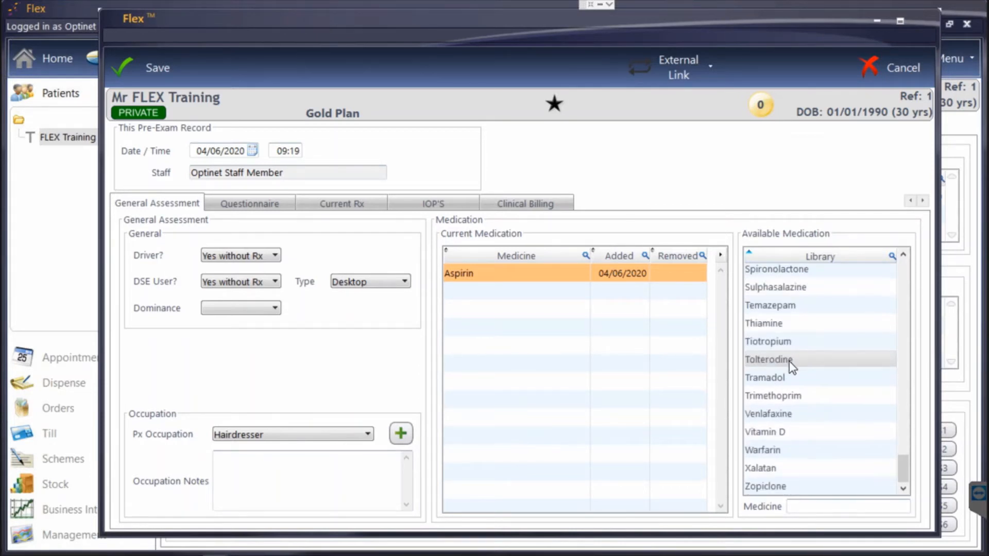
left_click(790, 508)
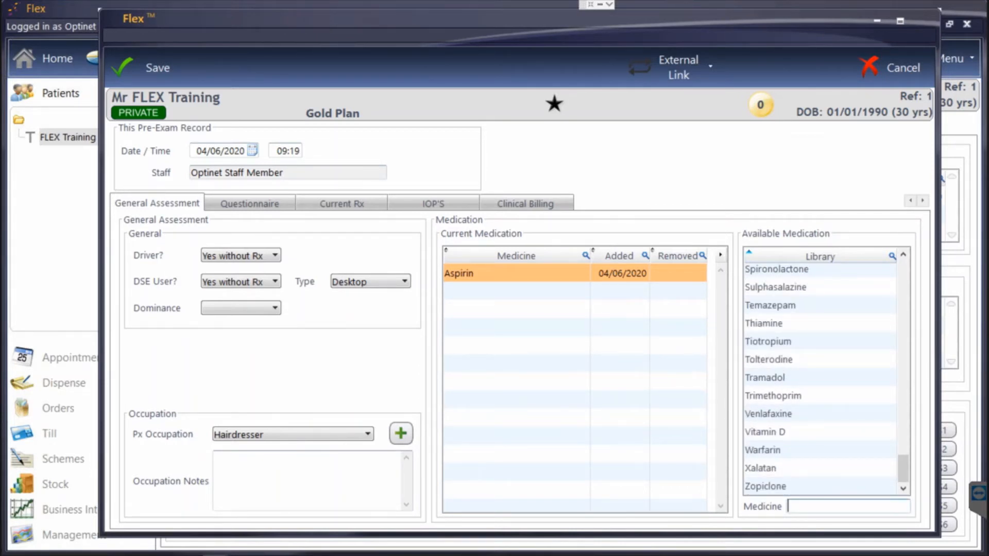
left_click(236, 205)
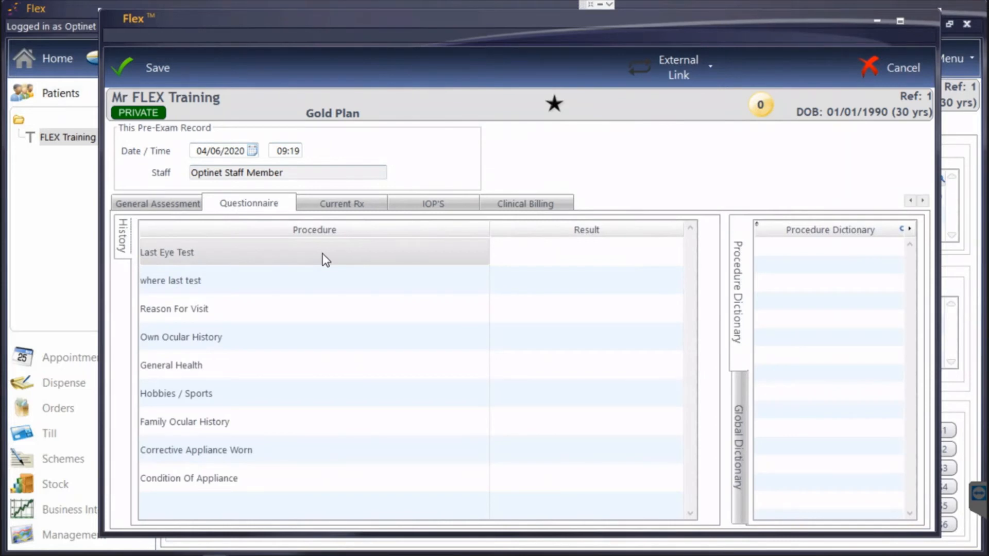
Answer Last Eye Test with 'Can't remember' and where last tested with 'Here'.
left_click(302, 255)
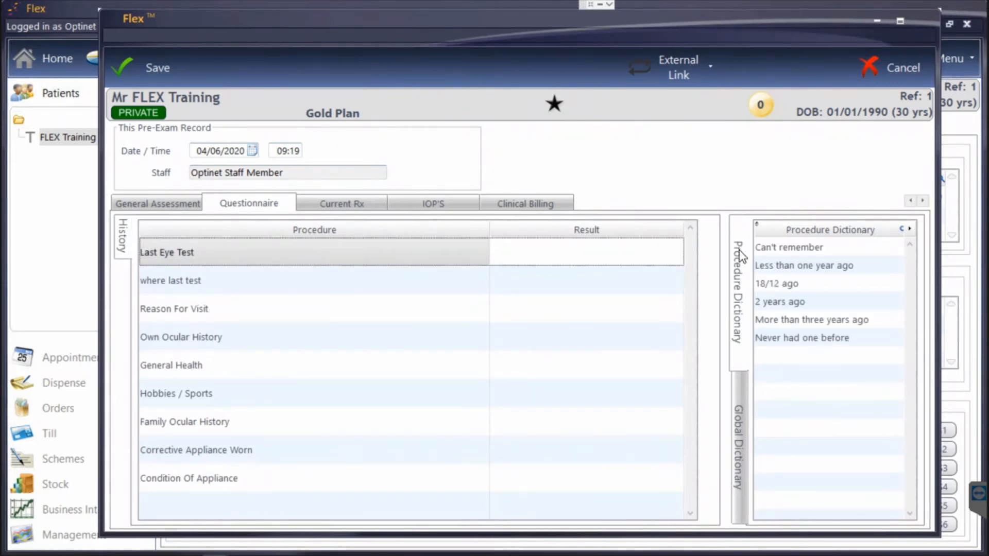
left_click_drag(665, 282, 608, 287)
left_click(608, 286)
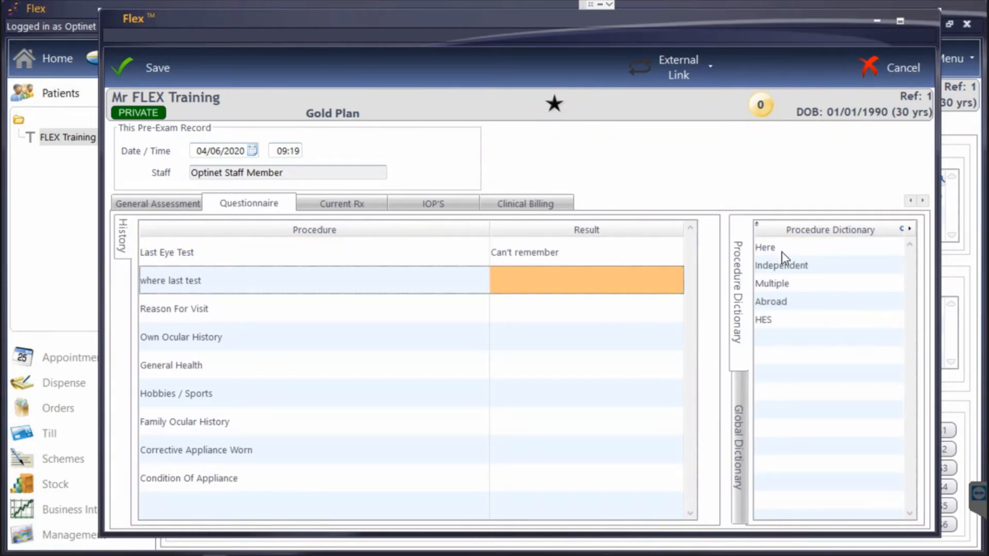
left_click_drag(783, 251, 668, 313)
Set Reason For Visit to 'Problems with near vision' and General Health to Good.
left_click(668, 314)
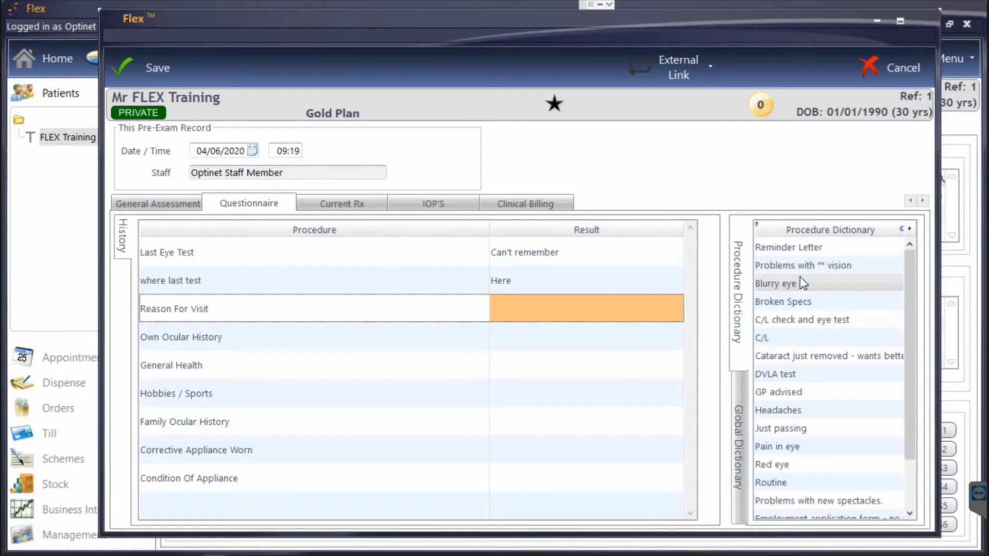
double_click(799, 266)
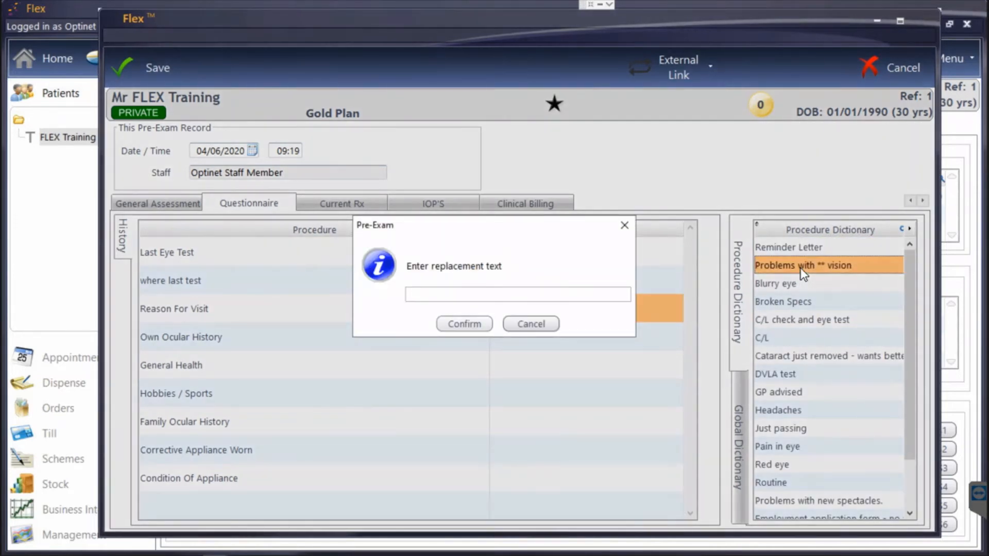
type("near")
key("Return")
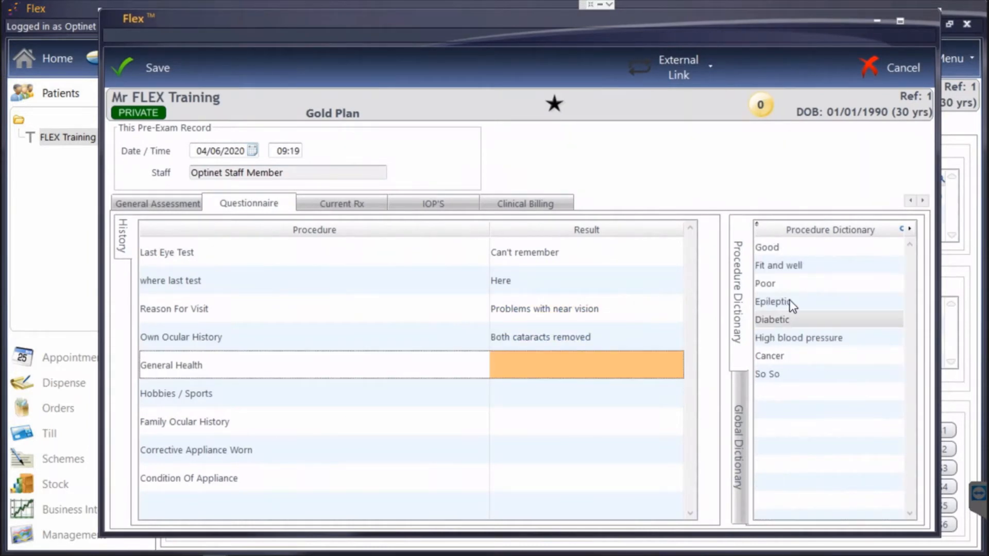
left_click(780, 252)
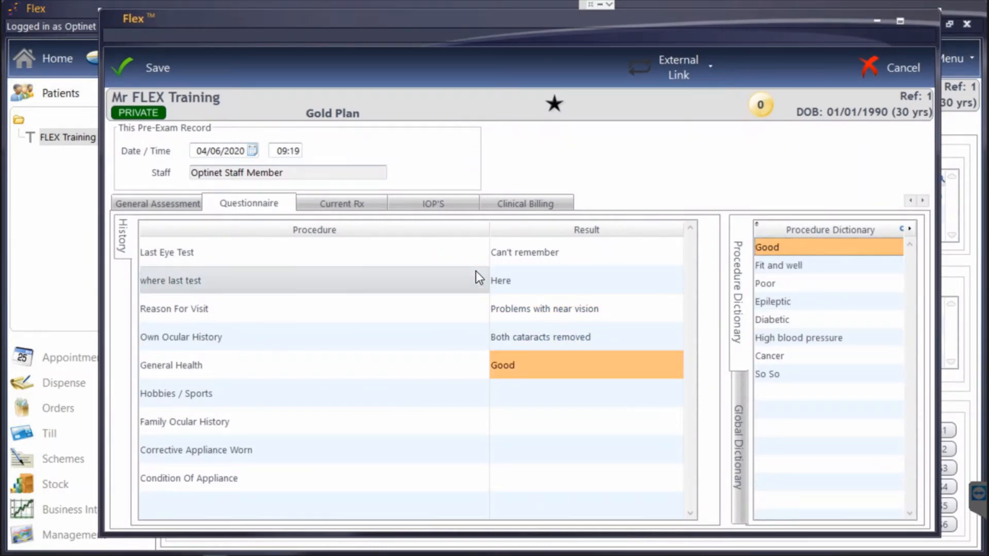
left_click(367, 202)
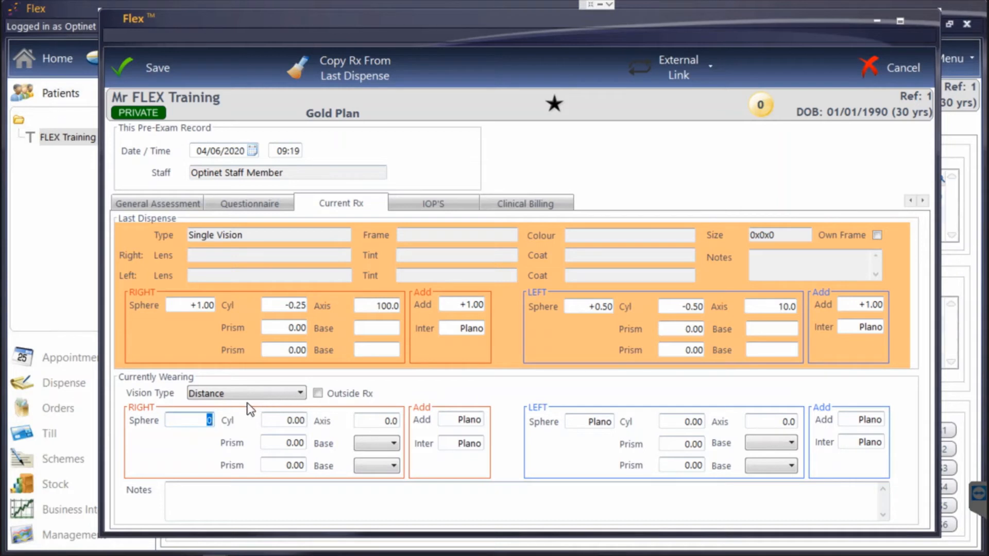
Enter the currently worn Rx: right 1 / -0.25 x 100, left .5 / -0.5 x 10.
type("1")
key("Tab")
type("-0.25")
key("Tab")
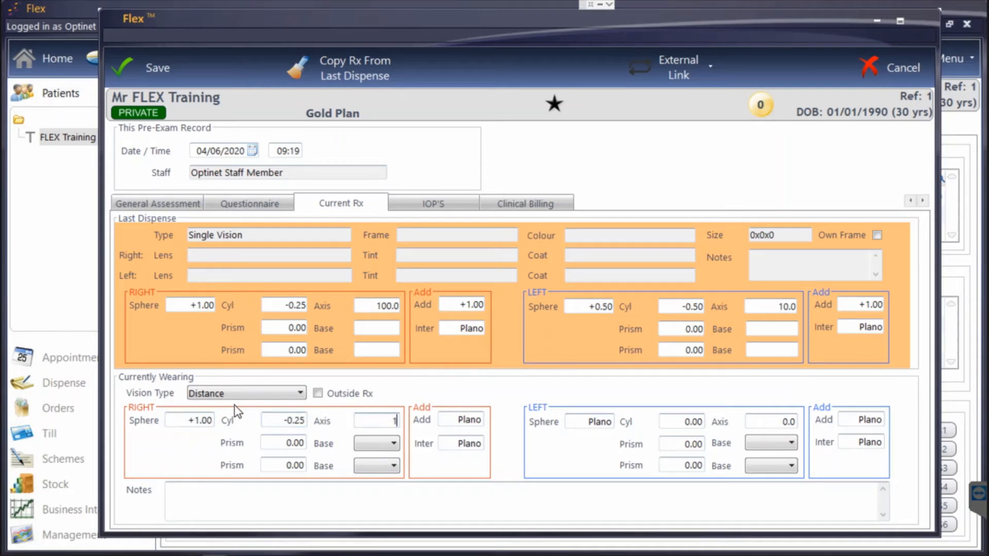
type("100")
left_click(588, 422)
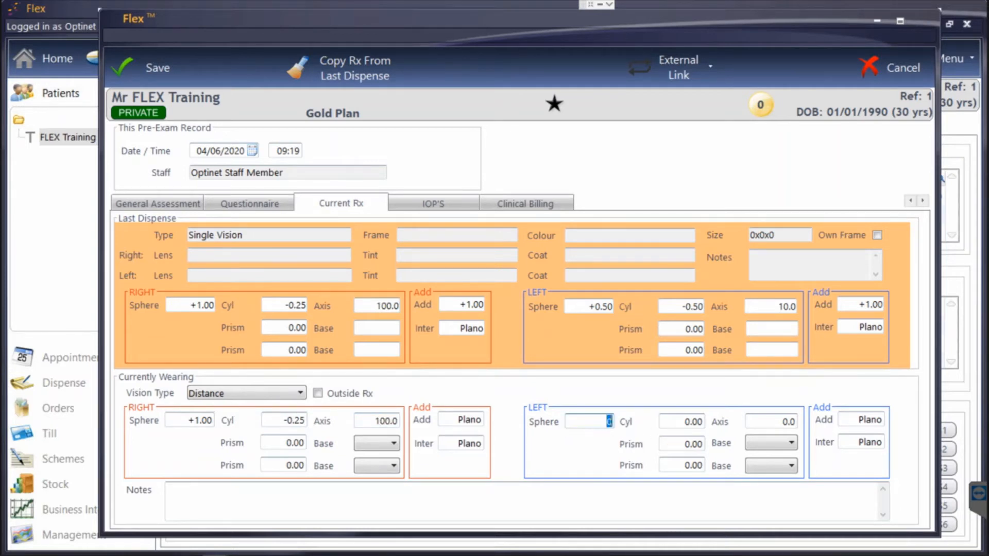
type(".5")
key("Tab")
type("-0.5")
key("Tab")
type("10")
Record Tonometer first IOP readings of 22 right and 21 left.
left_click(433, 204)
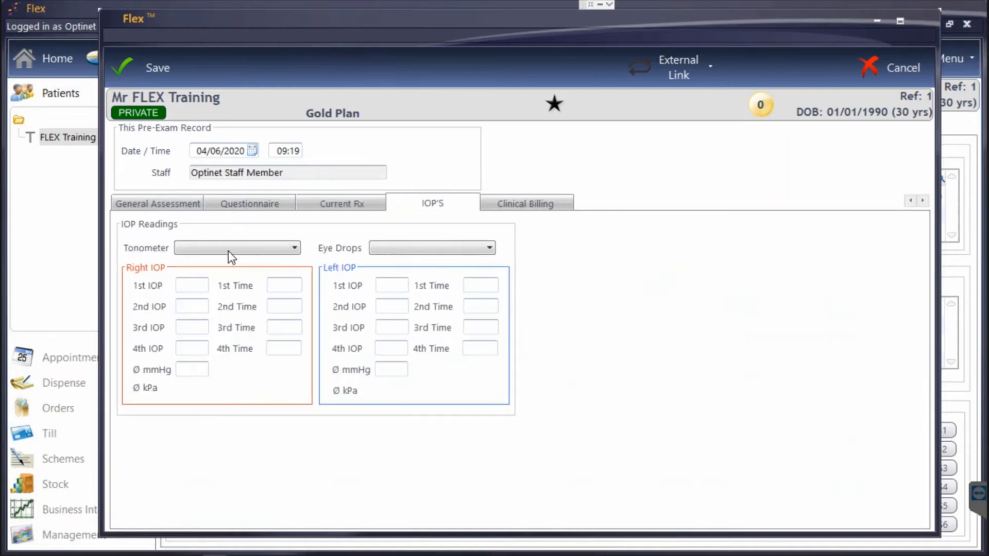
left_click(228, 248)
left_click(227, 278)
left_click(192, 285)
type("22")
left_click(390, 285)
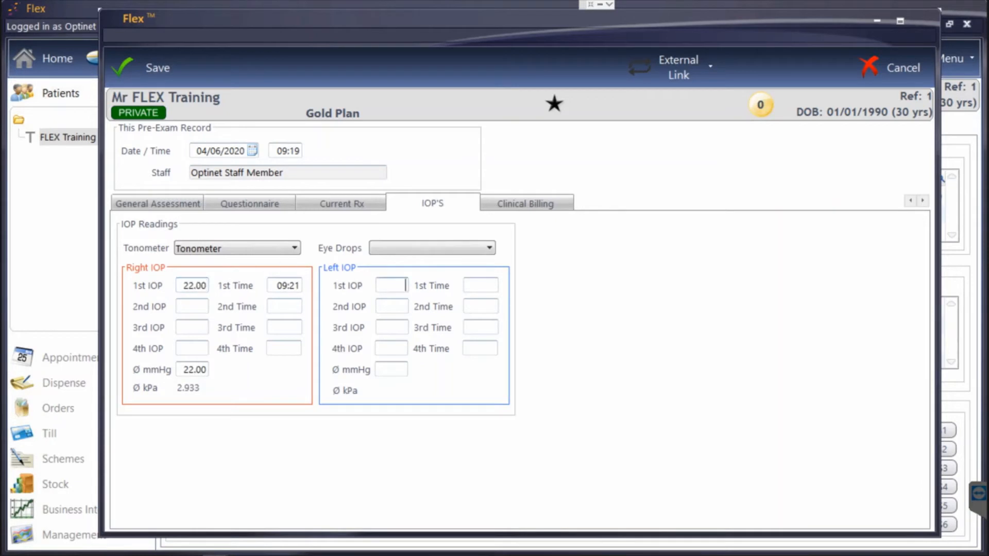
type("21")
Bill a Private Test at £35.00, save the pre-exam, and create a new receipt.
left_click(513, 206)
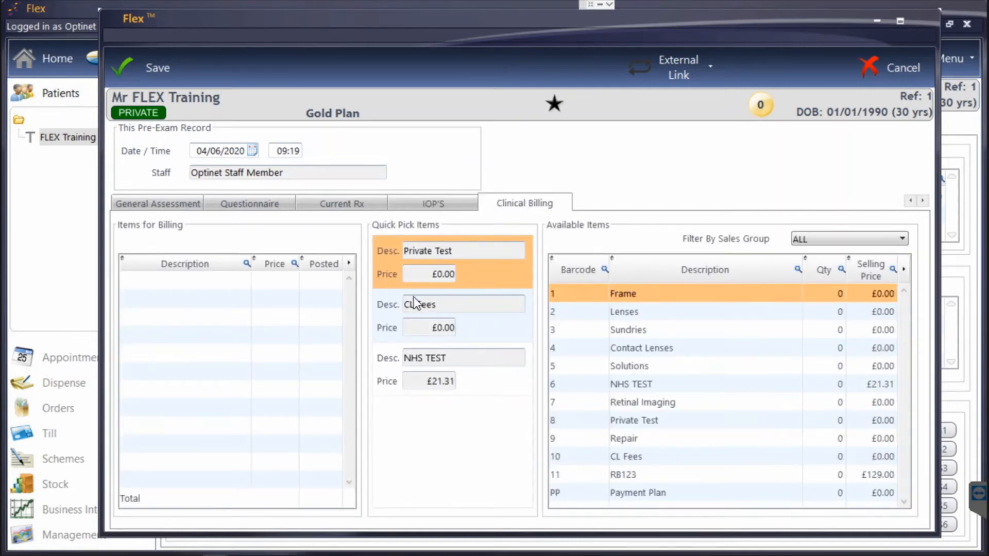
left_click(400, 273)
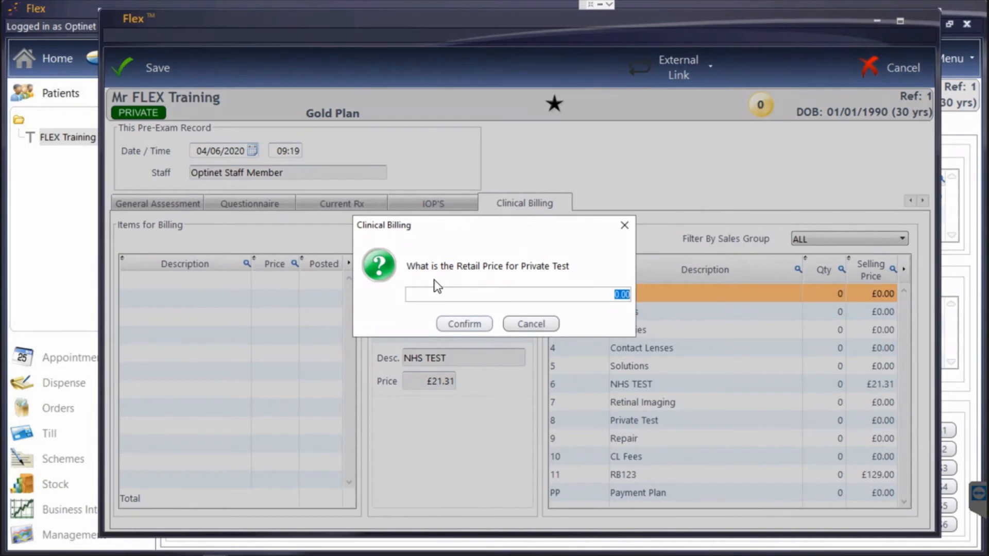
type("35")
key("Return")
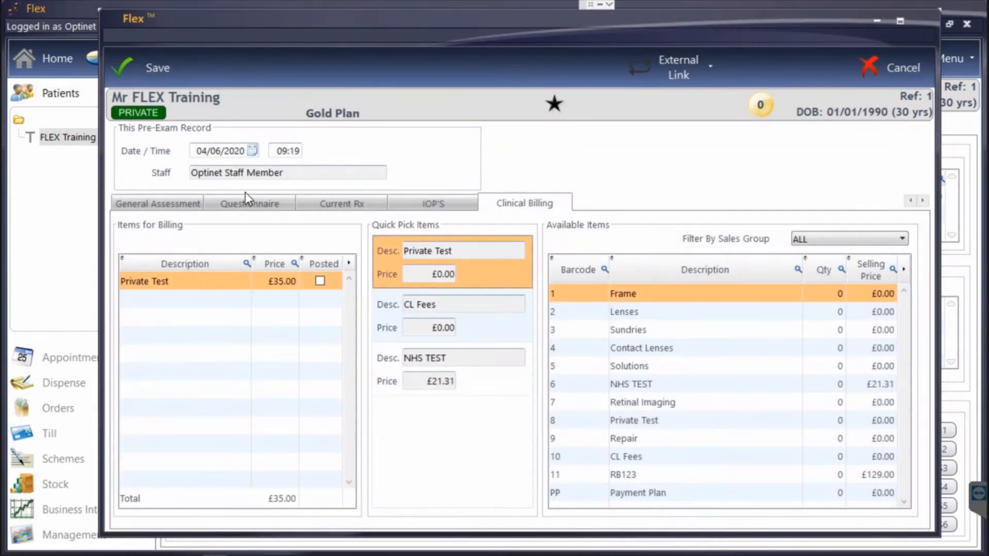
left_click(156, 72)
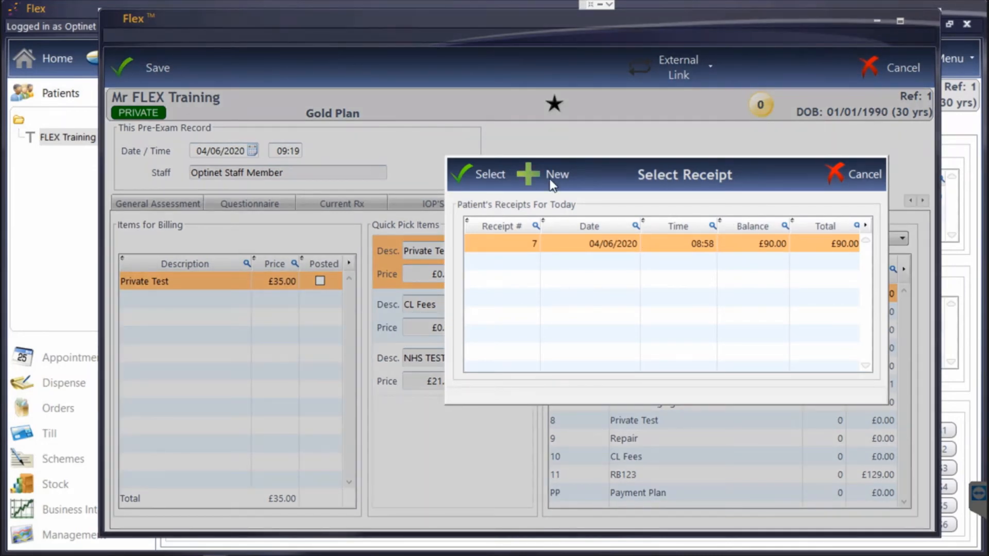
left_click(547, 180)
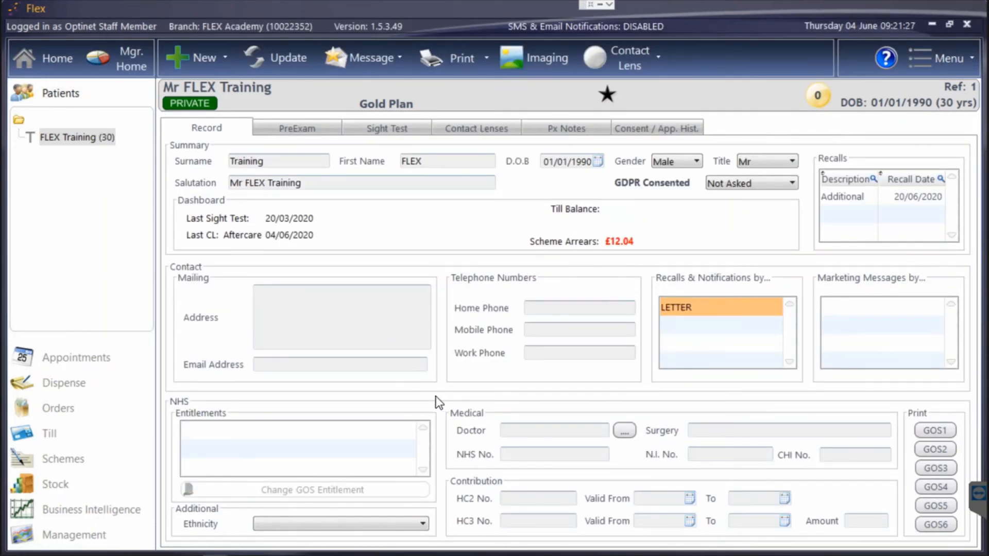
Create a new sight exam record and choose Standard Eye Examination under Clinical Assessment.
left_click(217, 52)
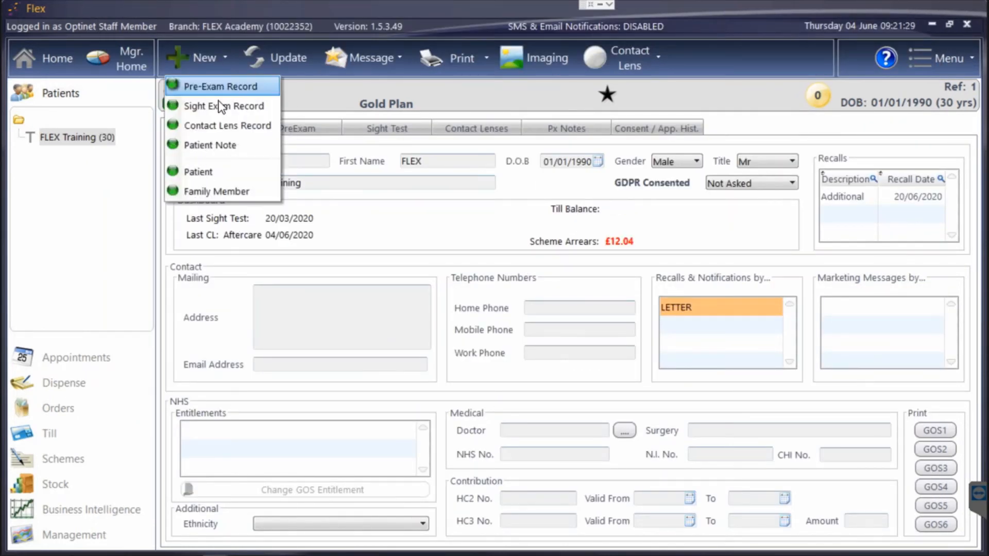
left_click(220, 106)
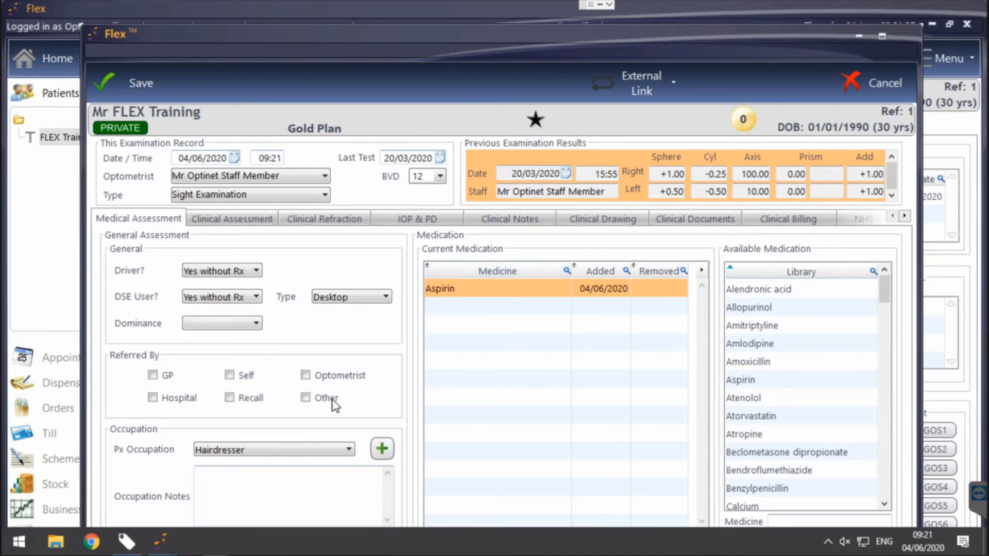
left_click(252, 220)
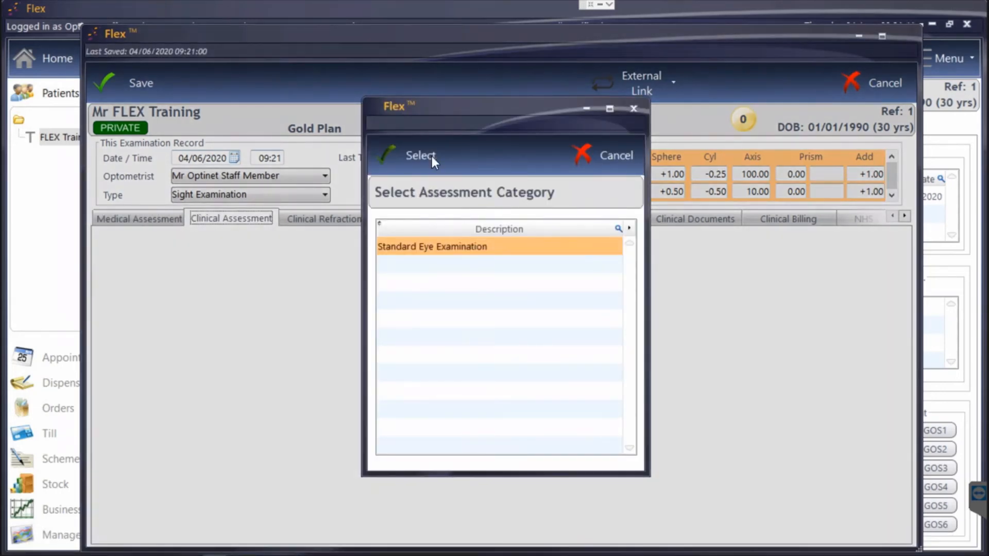
left_click(432, 156)
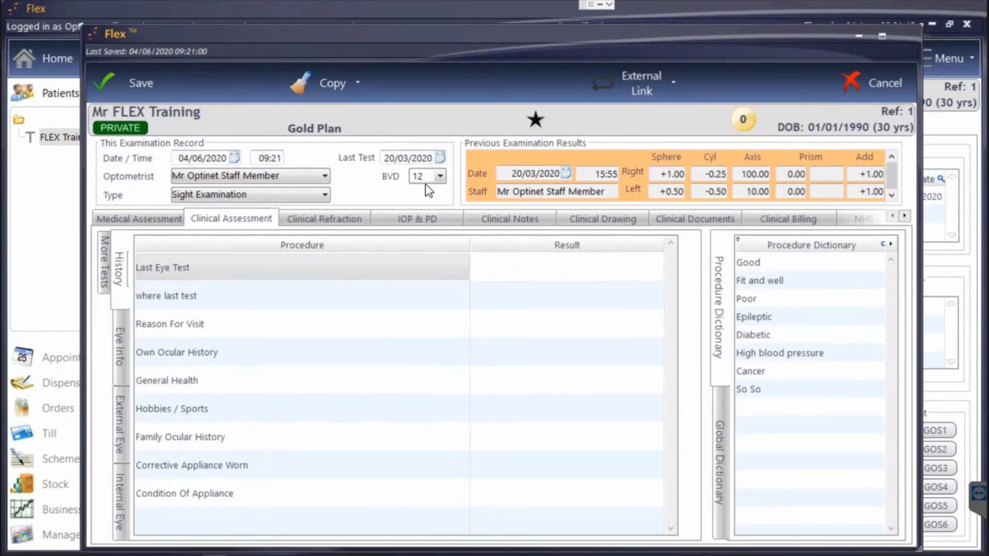
Copy the assessment answers from today's 04/06/2020 09:19 pre-exam into the sight exam.
left_click(344, 82)
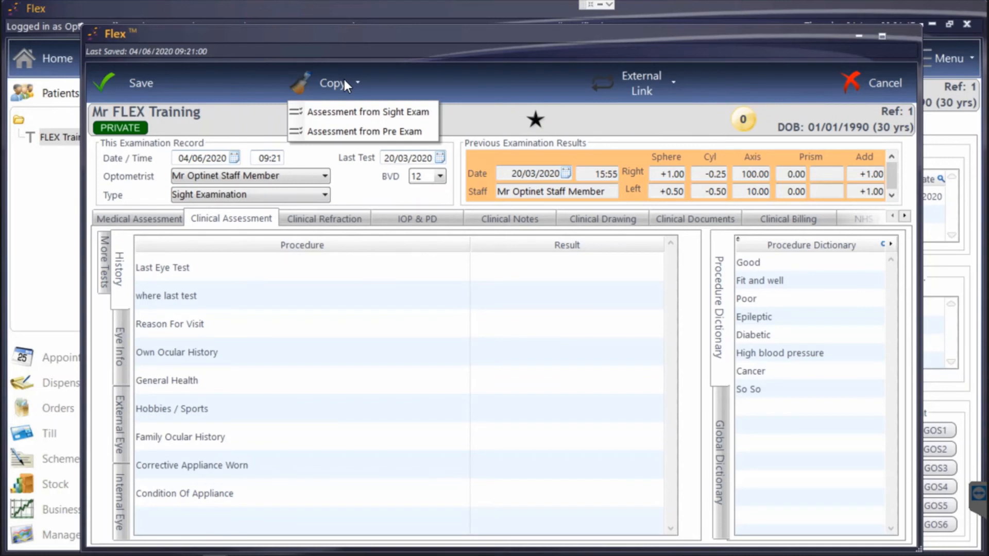
left_click(347, 131)
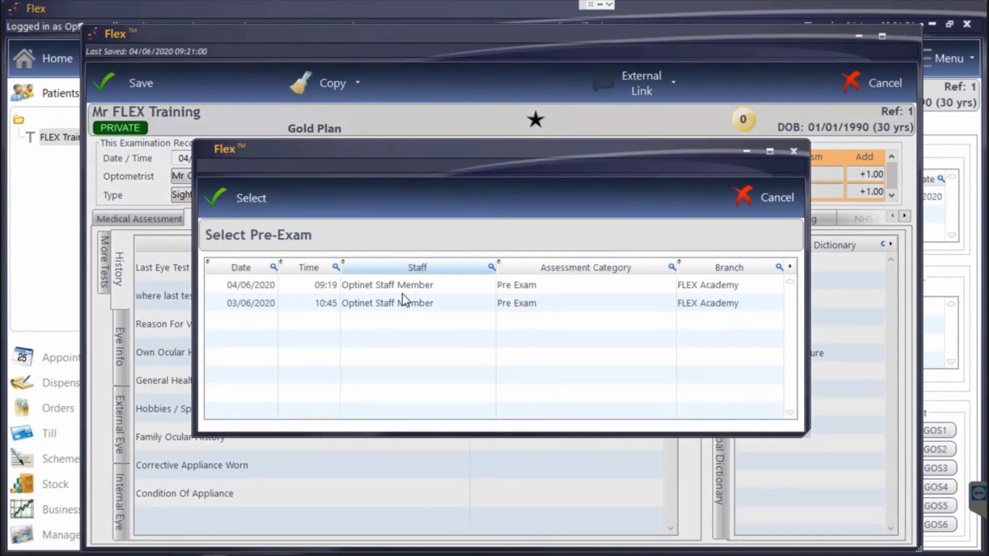
double_click(402, 295)
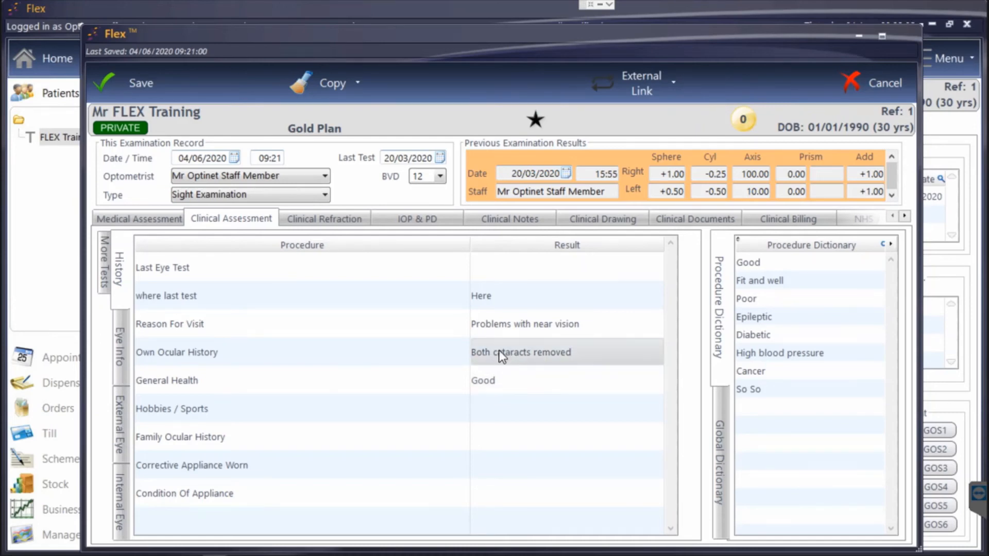
In Clinical Refraction, review the pre-filled Wearing and Last Test prescriptions, ending on Wearing.
left_click(342, 219)
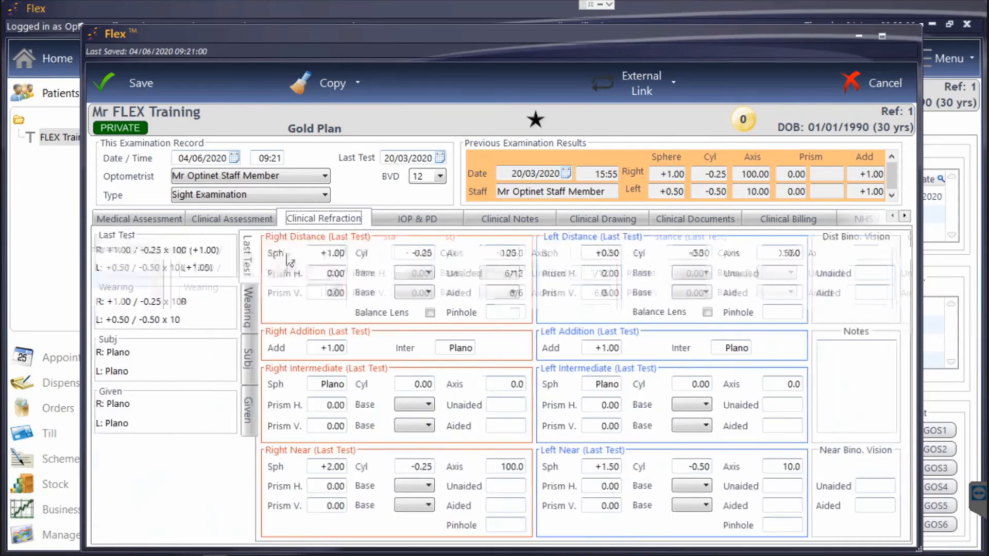
left_click(249, 313)
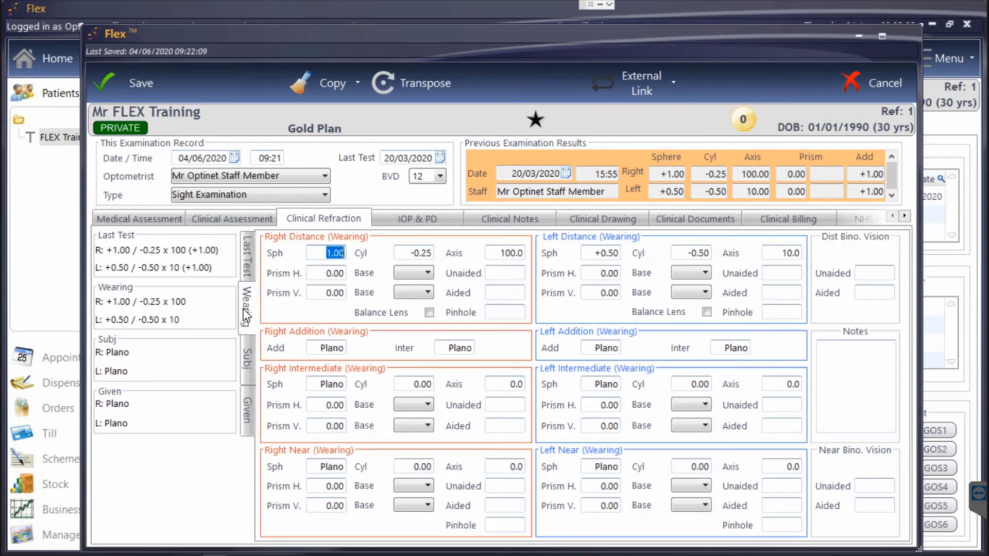
left_click(247, 260)
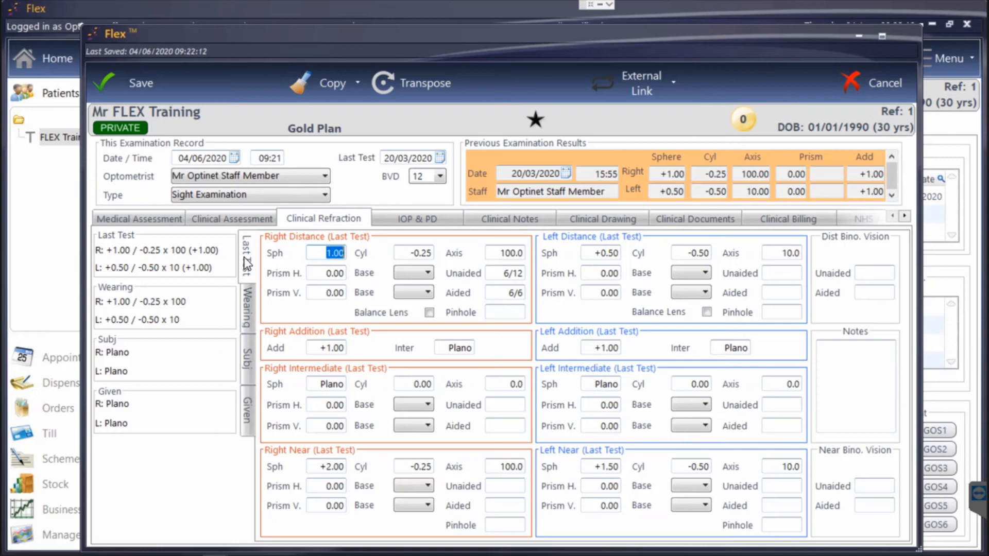
left_click(253, 305)
View the IOP & PD readings, cancel out of the sight exam, and open FLEX online help.
left_click(403, 219)
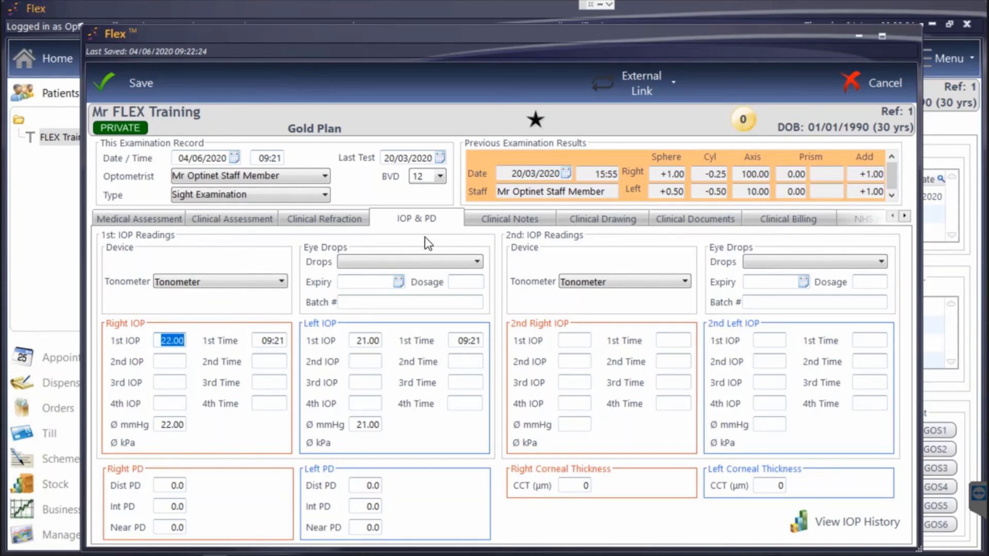
left_click(868, 91)
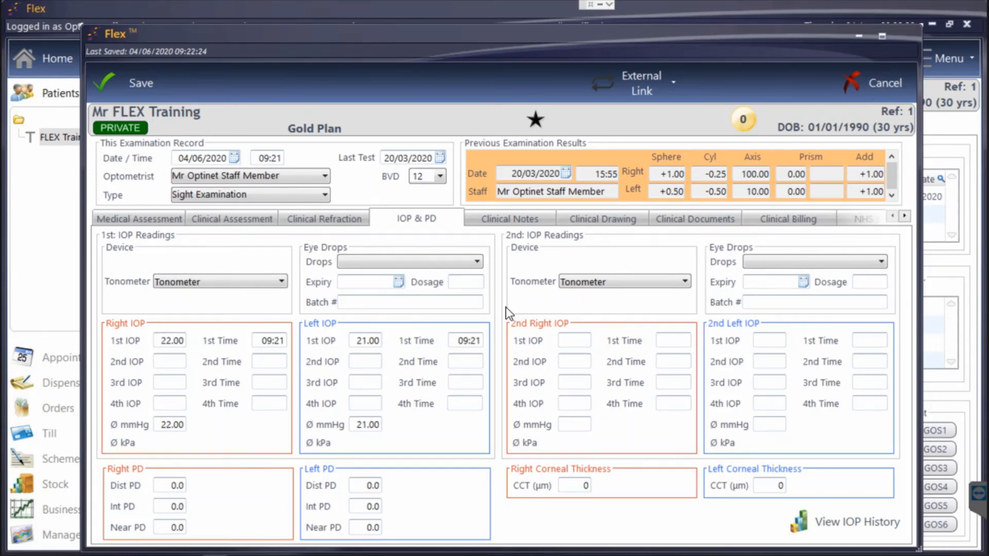
left_click(509, 308)
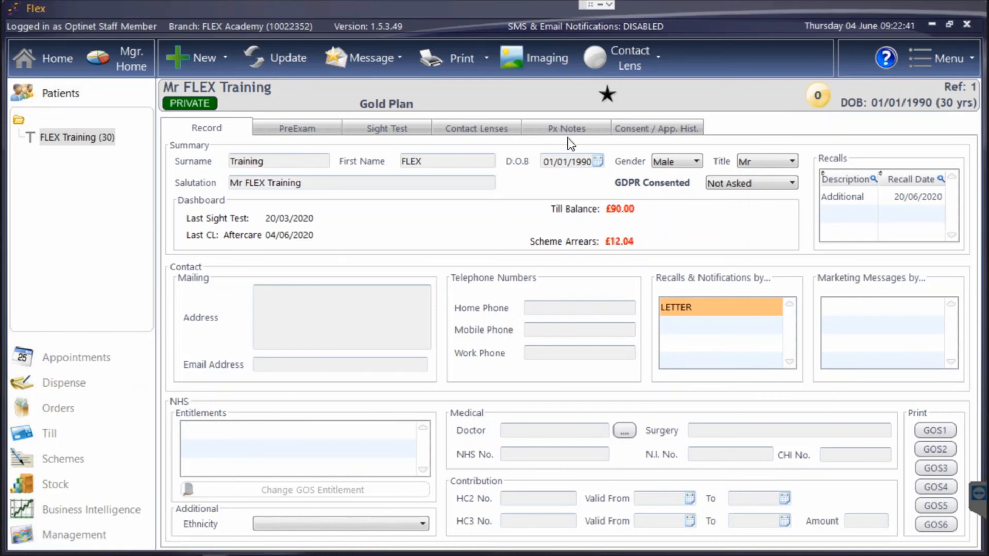
left_click(884, 57)
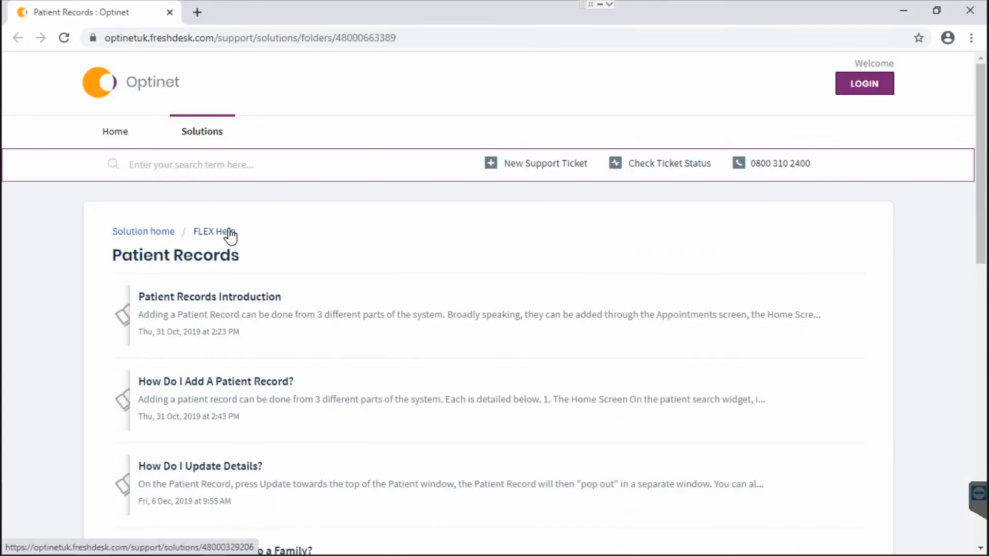
From FLEX Help, list all 11 Sight Examination Records articles and go to page 2.
left_click(200, 233)
scroll(240, 237, "down", 3)
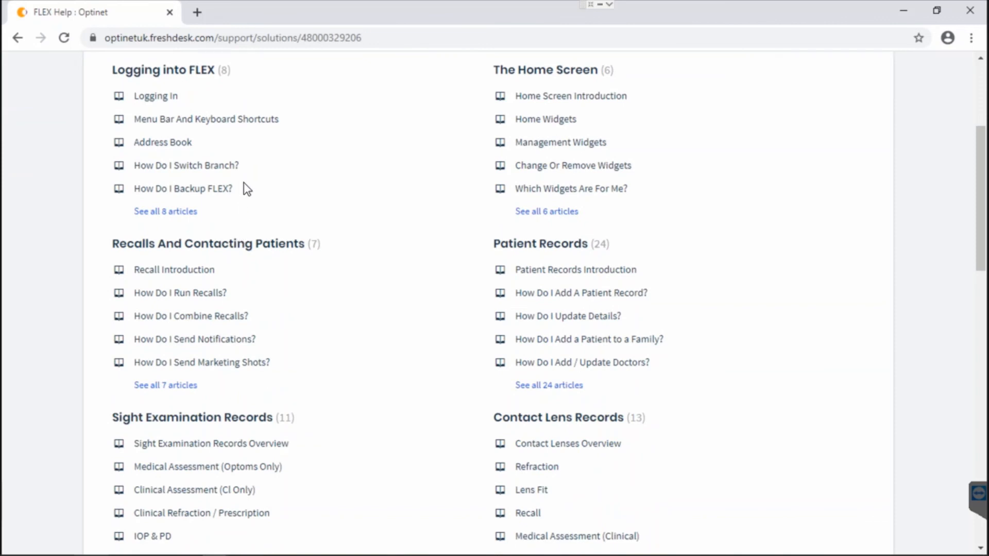
scroll(243, 183, "down", 4)
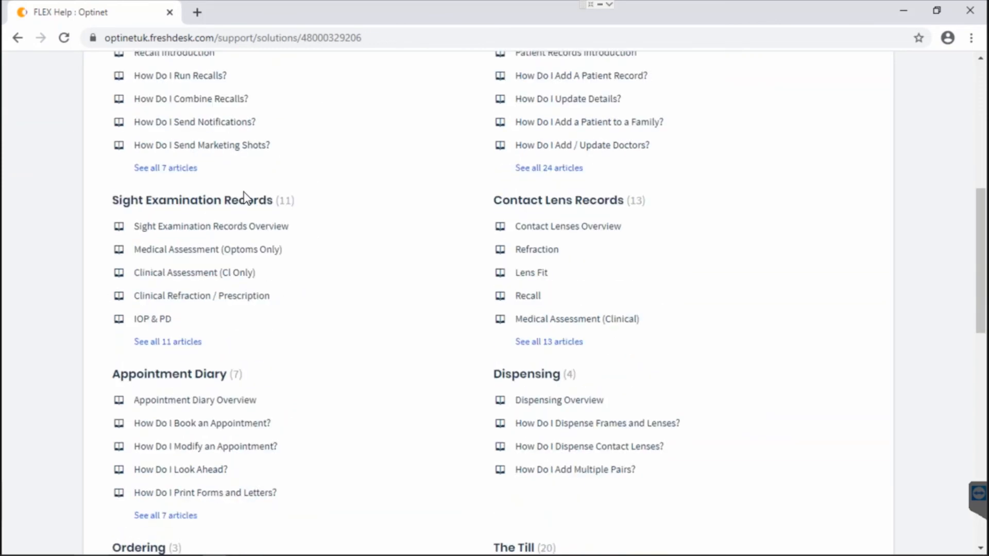
left_click(185, 343)
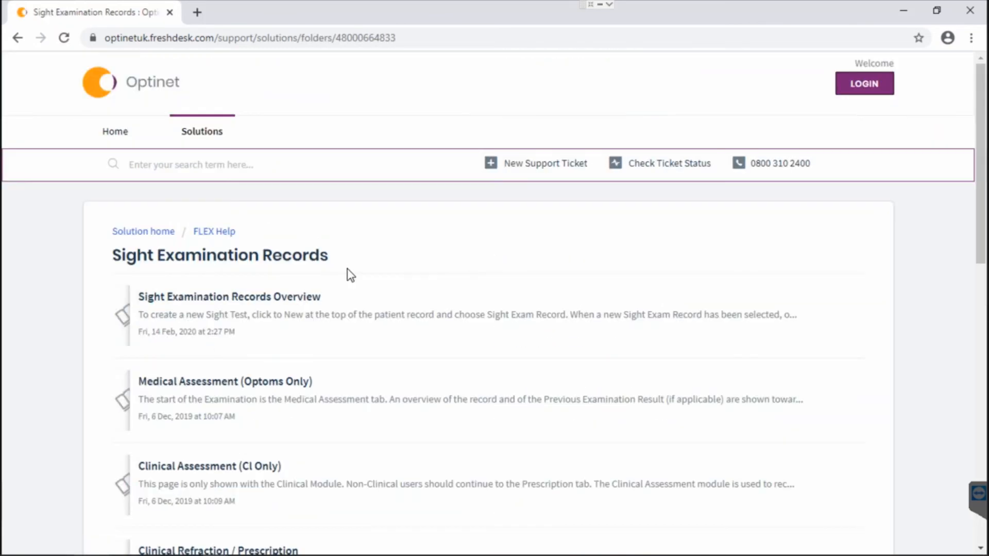
scroll(347, 268, "down", 4)
scroll(348, 268, "down", 8)
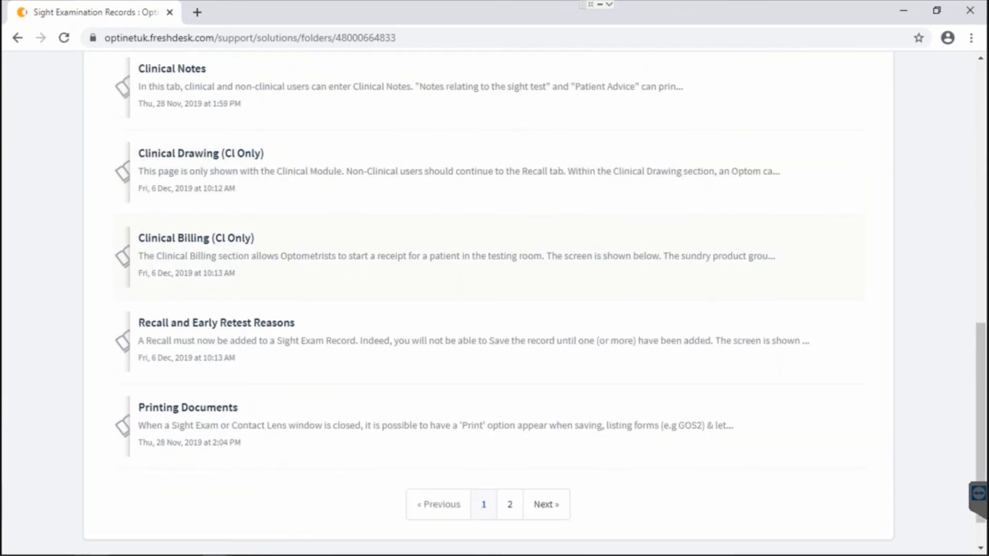
left_click(546, 506)
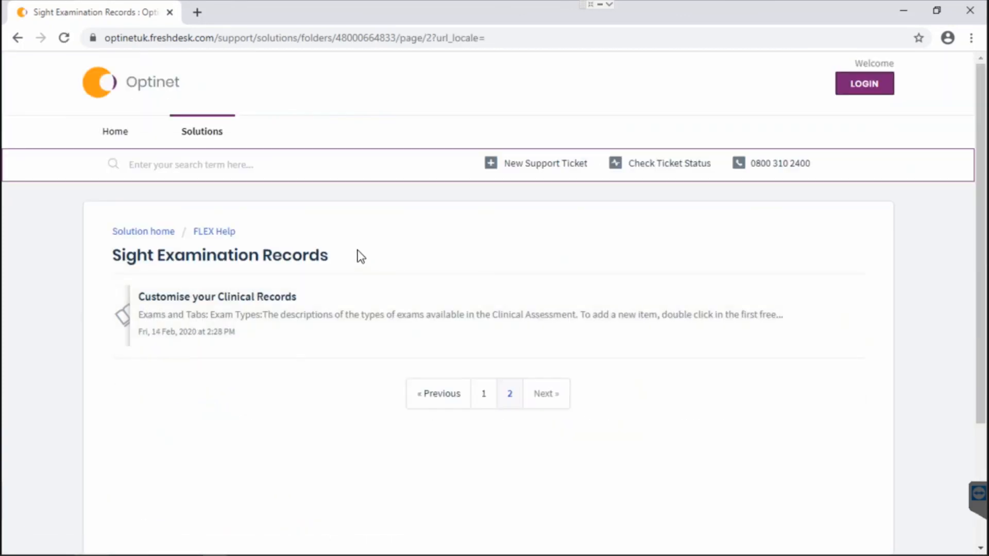